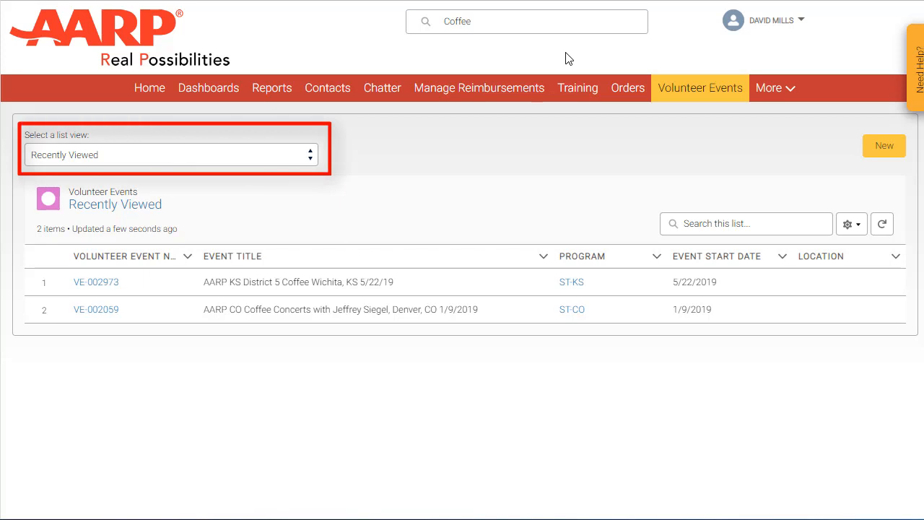
# Show All Active Volunteer Events sorted by Total Accepted, searched for 'Fraud'
pyautogui.click(288, 154)
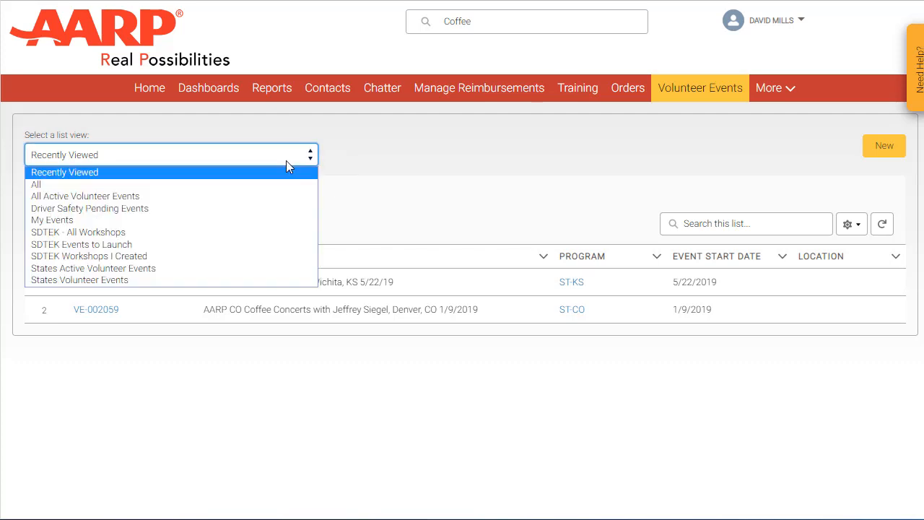
pyautogui.click(284, 196)
pyautogui.click(553, 264)
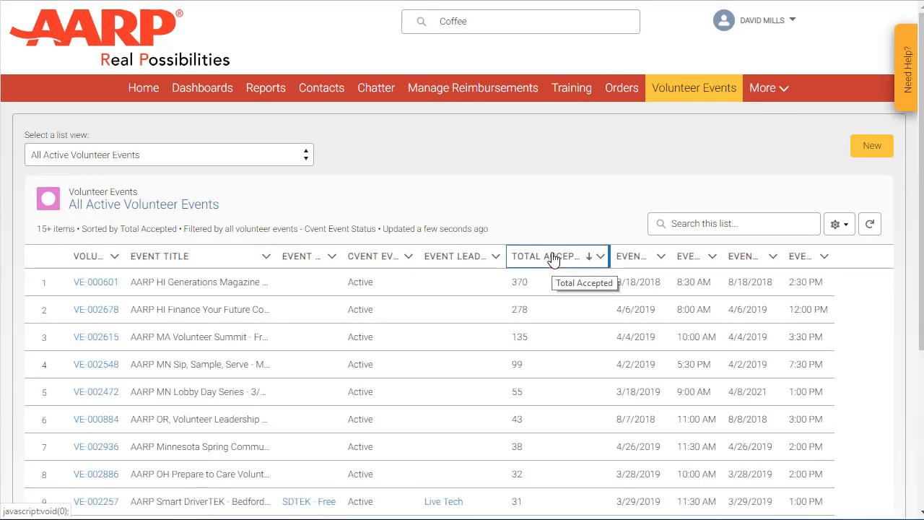
pyautogui.click(697, 223)
pyautogui.write('Fraud')
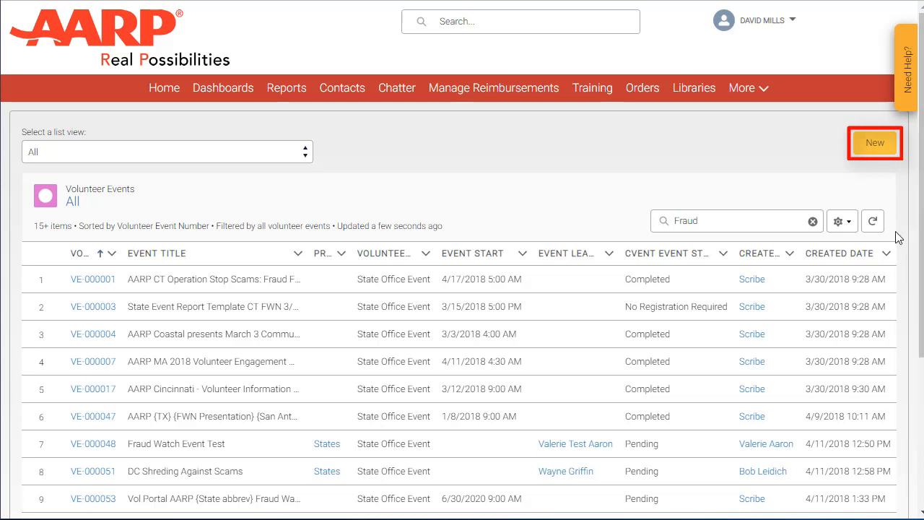
# Create a new Volunteer Event with the pasted title plus '2PM', program ST-IA, template General Volunteer
pyautogui.click(874, 143)
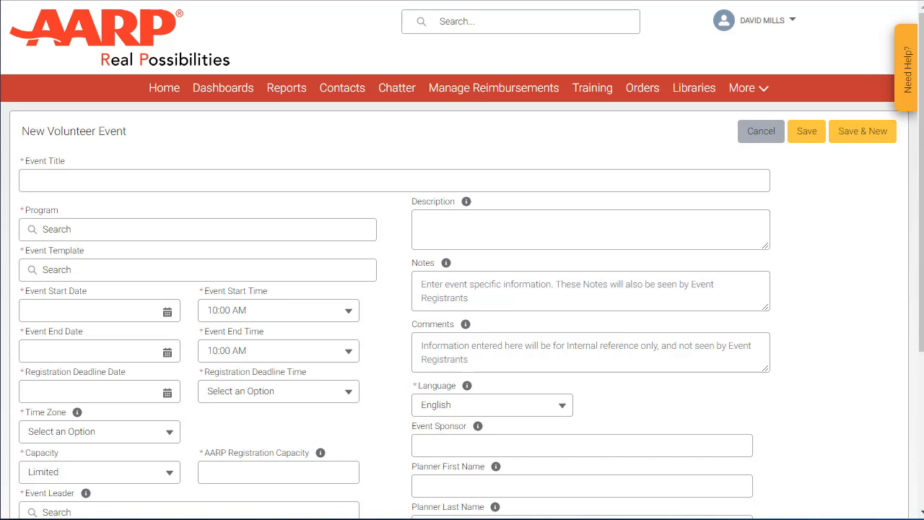
pyautogui.click(523, 179)
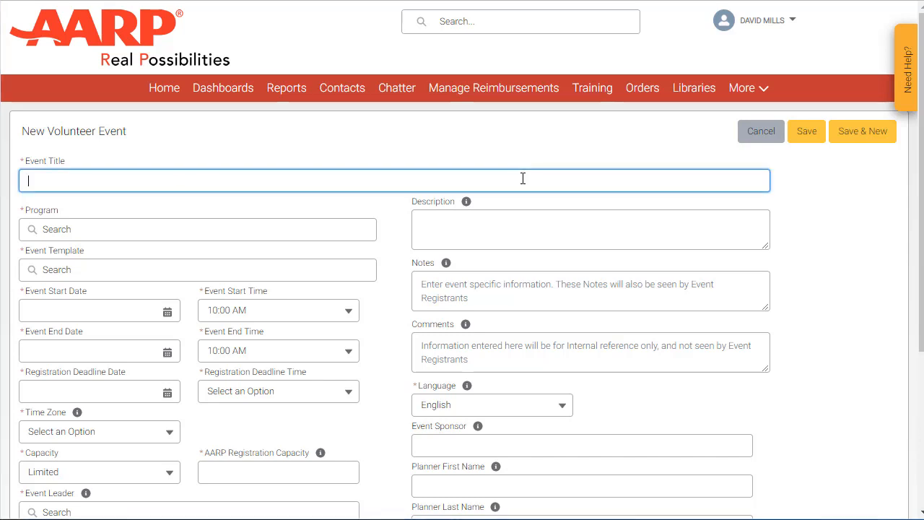
pyautogui.write('AARP IA Presidential Candidate Forum Cedar Rapids 7/17/19')
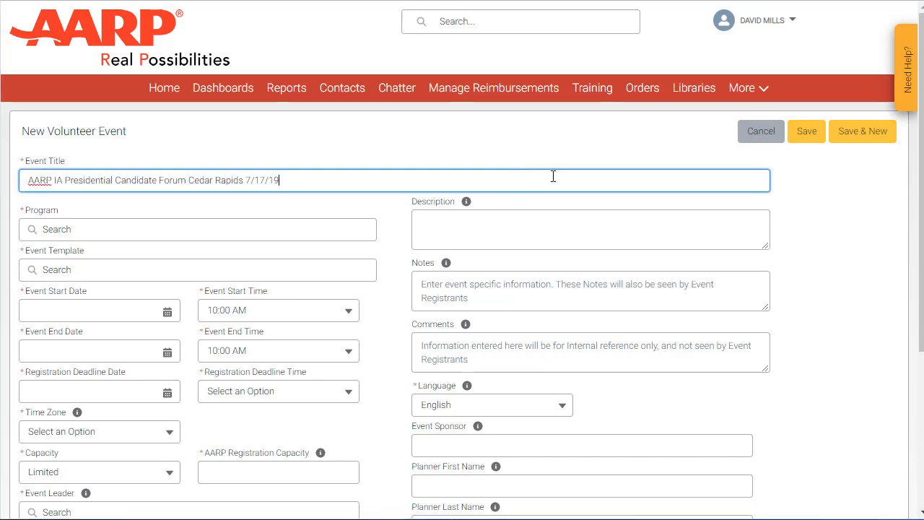
pyautogui.write('2PM')
pyautogui.press('Tab')
pyautogui.write('ST')
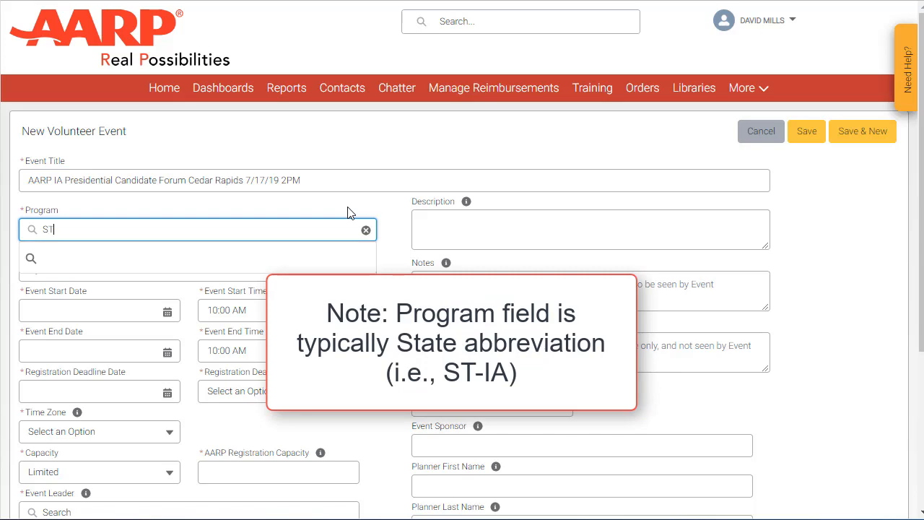
pyautogui.write('-IA')
pyautogui.press('Return')
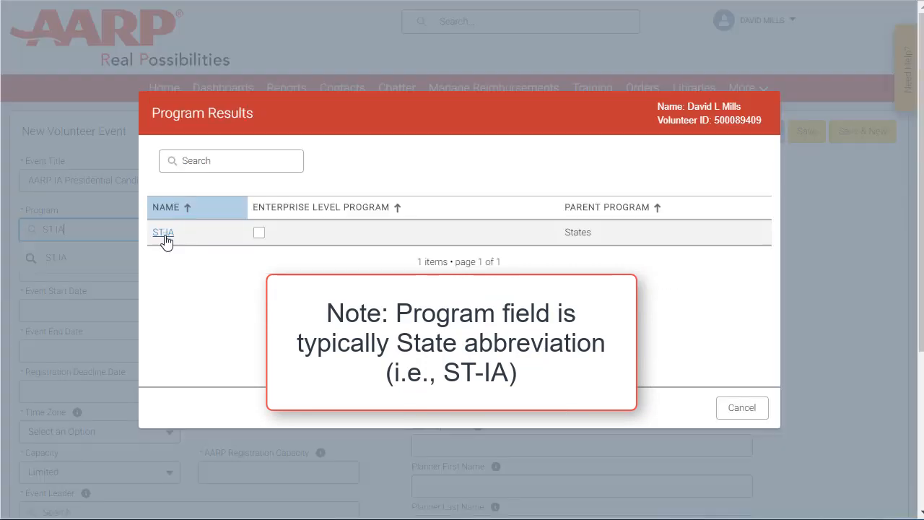
pyautogui.click(164, 241)
pyautogui.write('General')
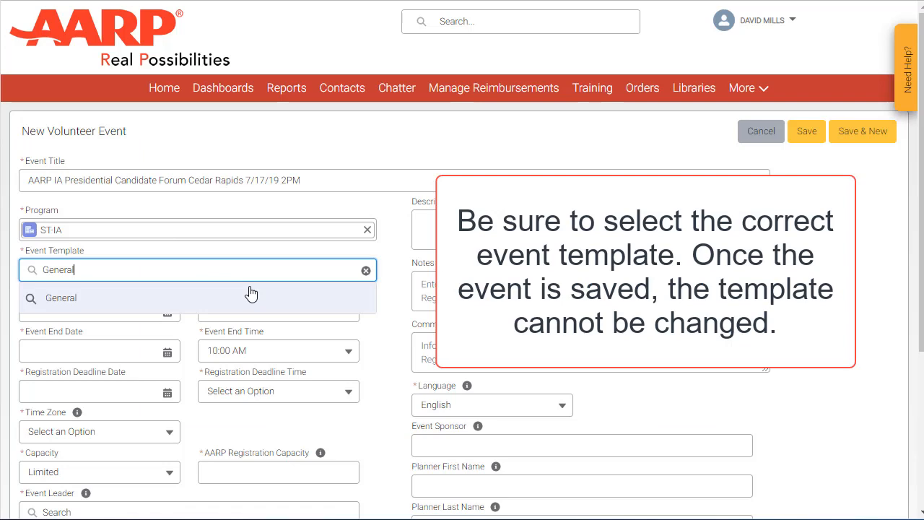
pyautogui.click(250, 292)
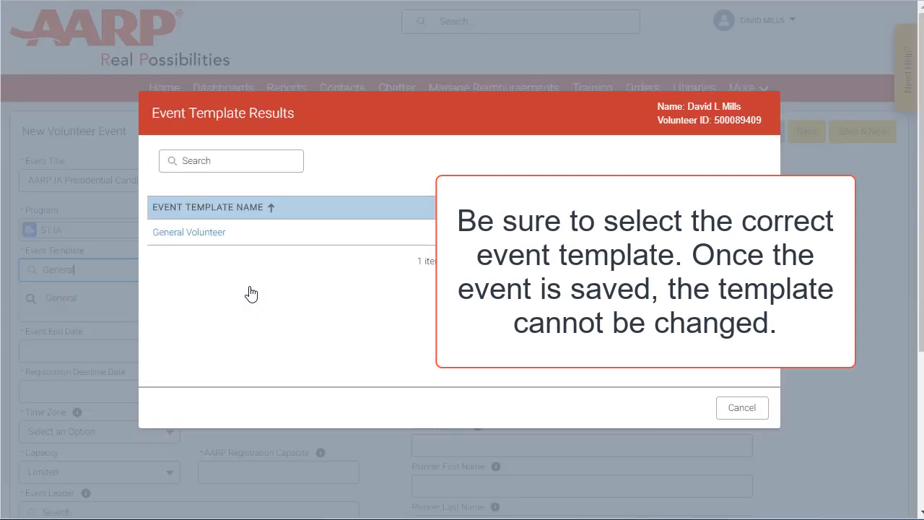
pyautogui.click(212, 235)
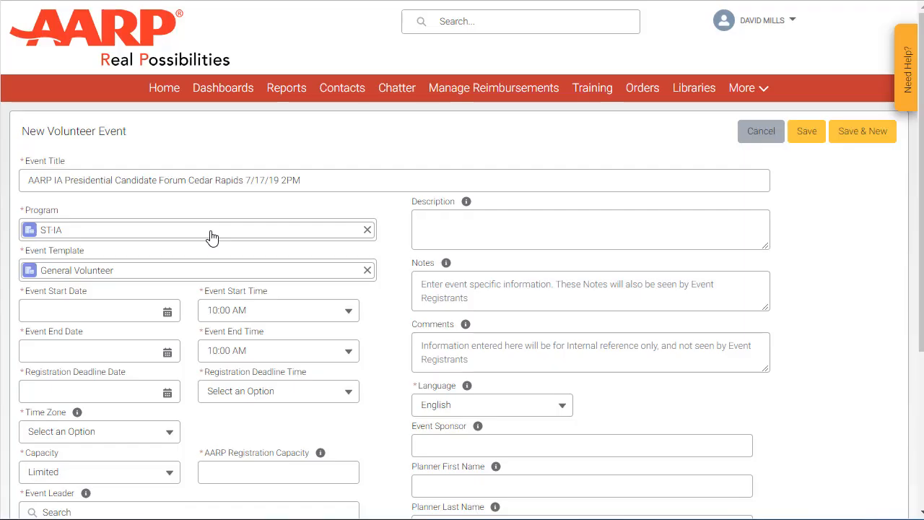
# Schedule the event for Jul 17, 2019 from 2:00 PM to 4:00 PM
pyautogui.click(171, 312)
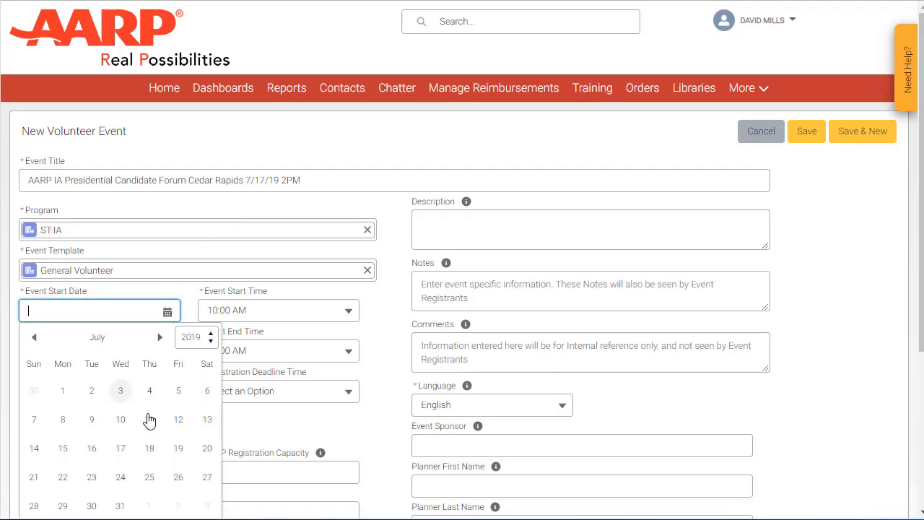
pyautogui.click(121, 447)
pyautogui.click(171, 356)
pyautogui.scroll(-1, 173, 359)
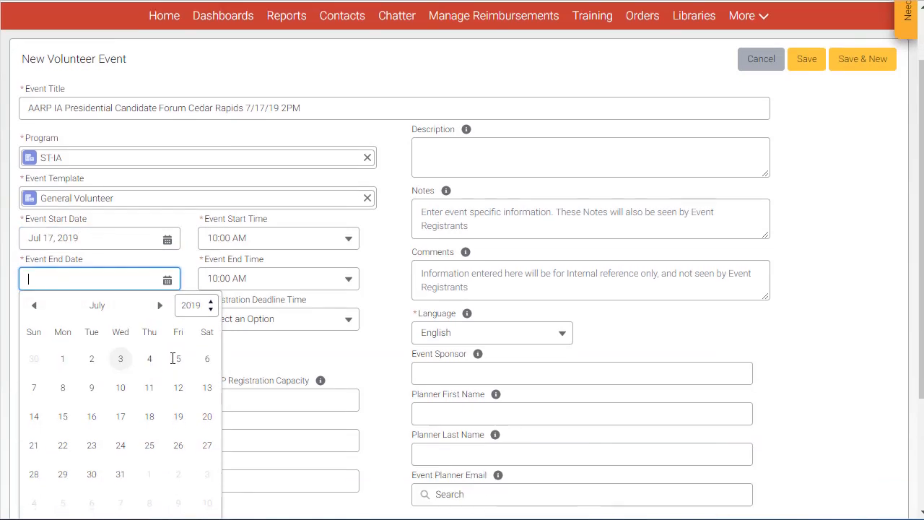
pyautogui.click(121, 416)
pyautogui.click(268, 238)
pyautogui.scroll(-5, 299, 411)
pyautogui.click(299, 412)
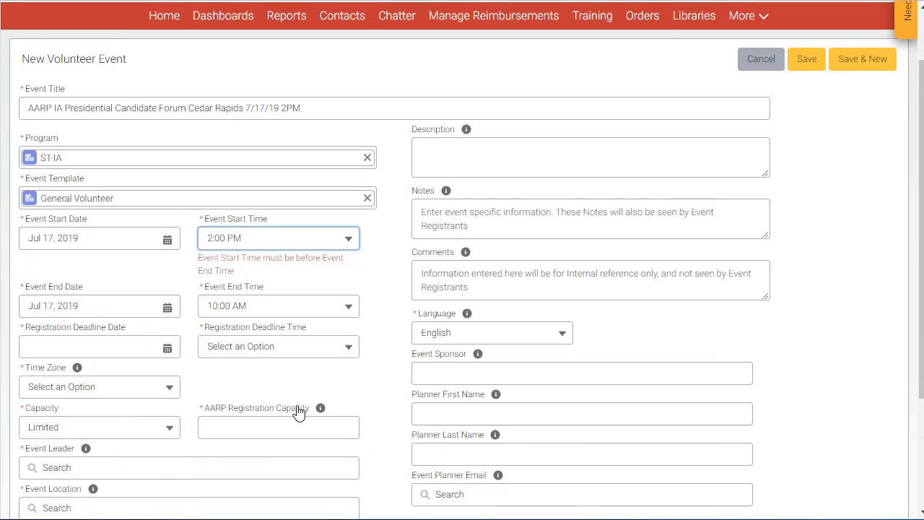
pyautogui.click(272, 303)
pyautogui.click(241, 437)
# Set the registration deadline to Jul 12, 2019 12:00 AM, Central time zone, and capacity 25
pyautogui.click(168, 319)
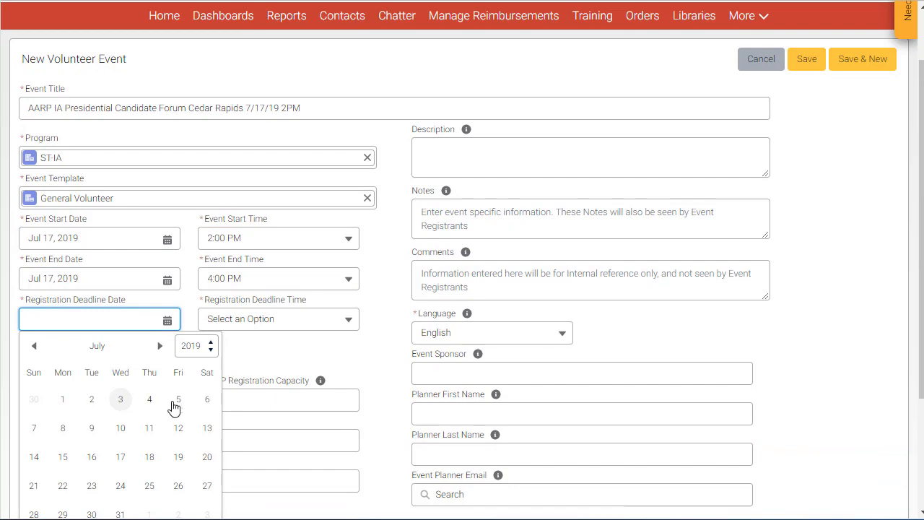
pyautogui.click(178, 427)
pyautogui.click(310, 320)
pyautogui.click(287, 357)
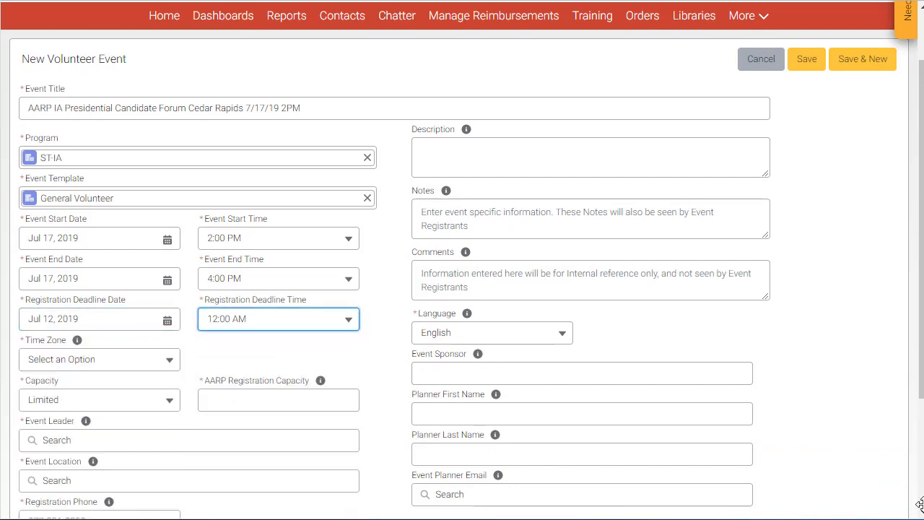
pyautogui.scroll(-2, 157, 241)
pyautogui.click(156, 242)
pyautogui.click(147, 367)
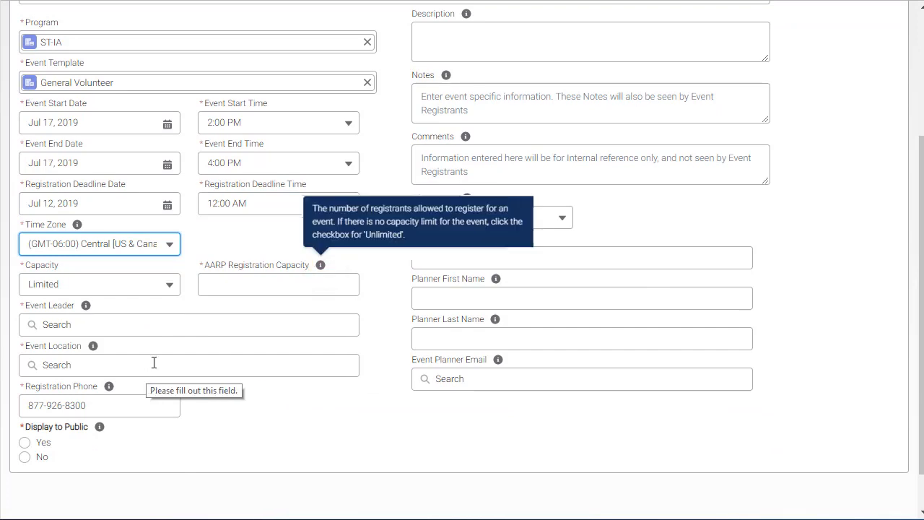
pyautogui.click(260, 285)
pyautogui.write('25')
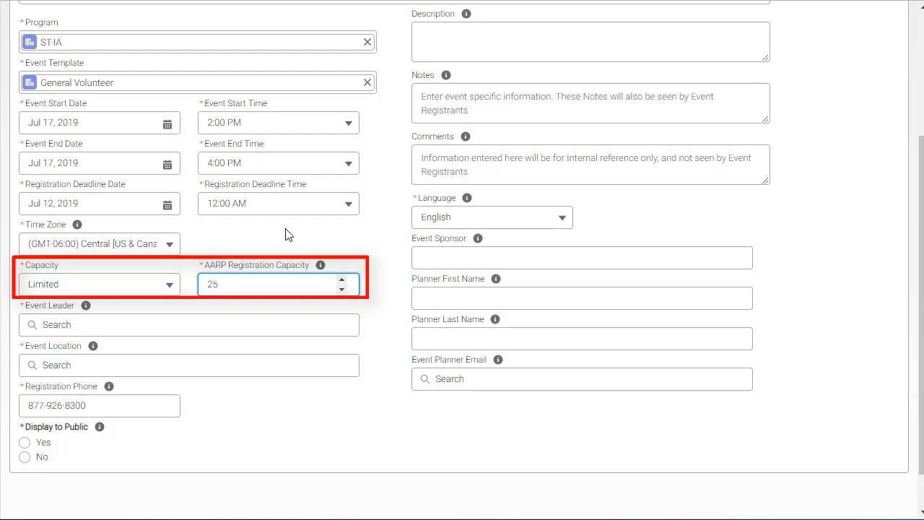
pyautogui.click(288, 234)
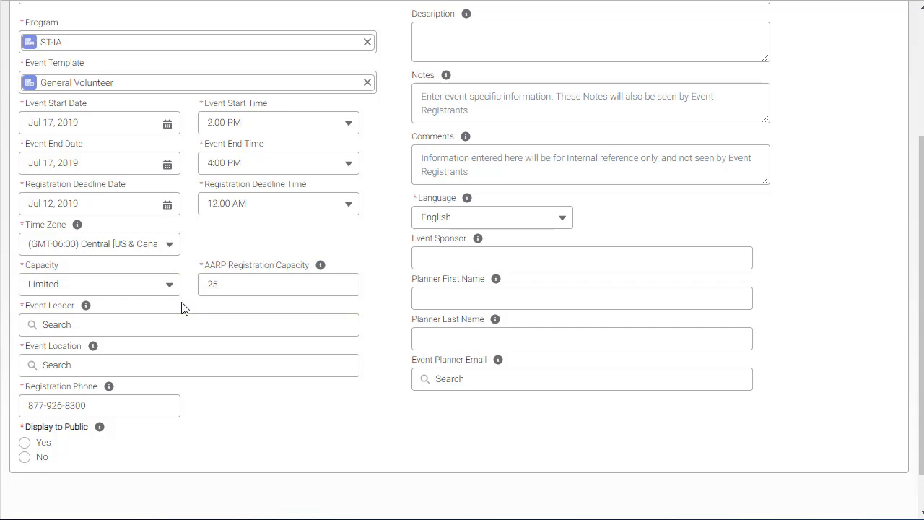
# Search contacts by surname and assign the Ankeny, IA contact as event leader
pyautogui.click(167, 328)
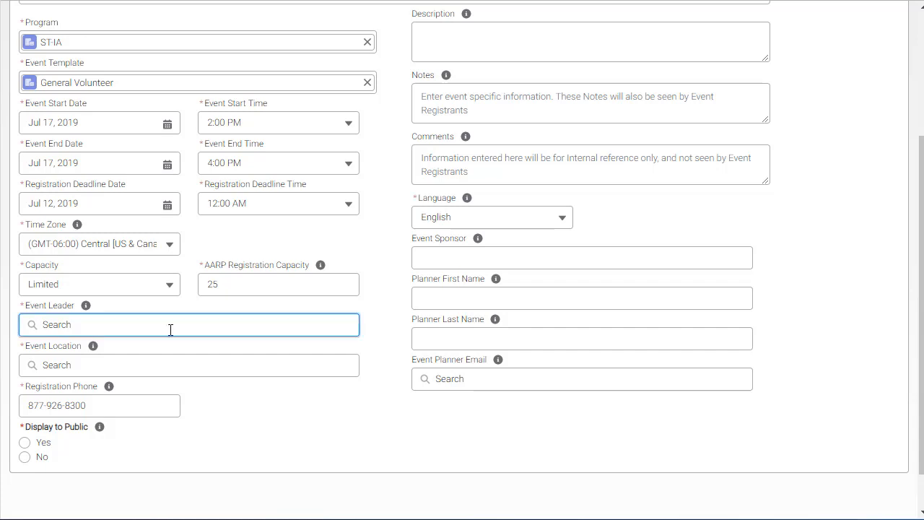
pyautogui.write('Sweeney')
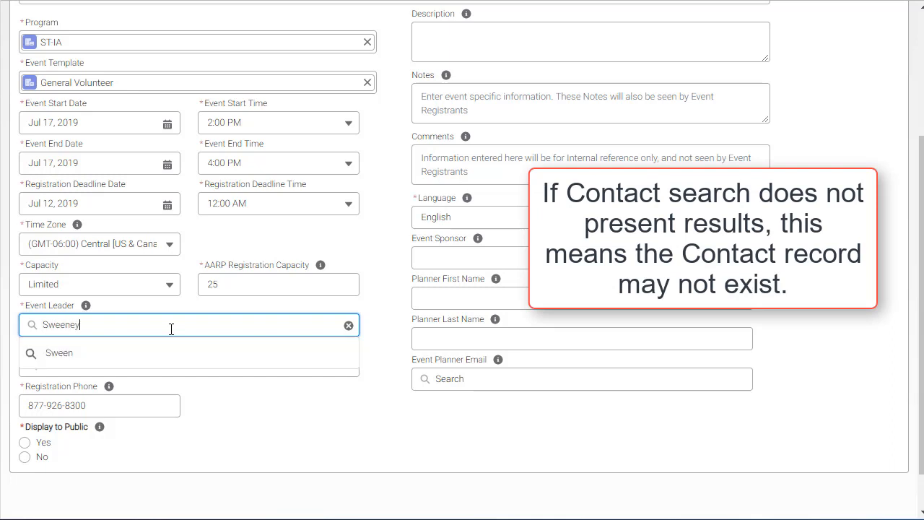
pyautogui.press('Return')
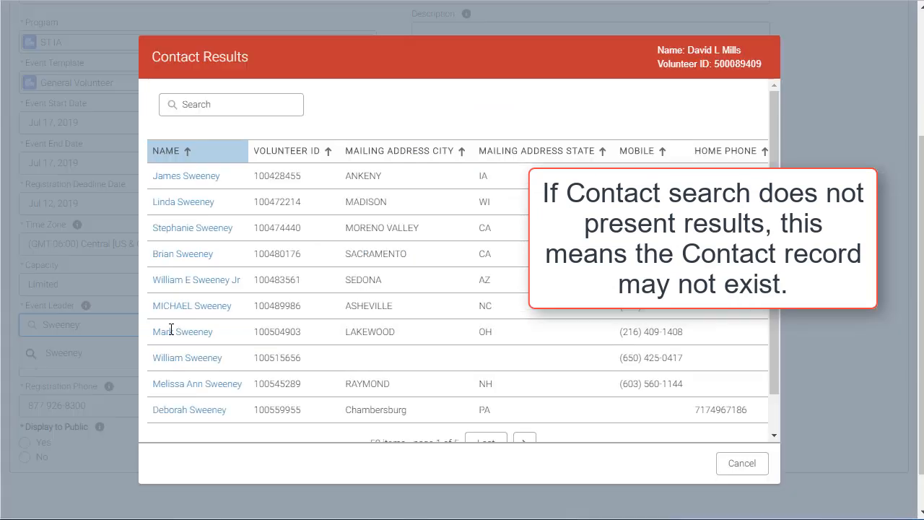
pyautogui.click(209, 182)
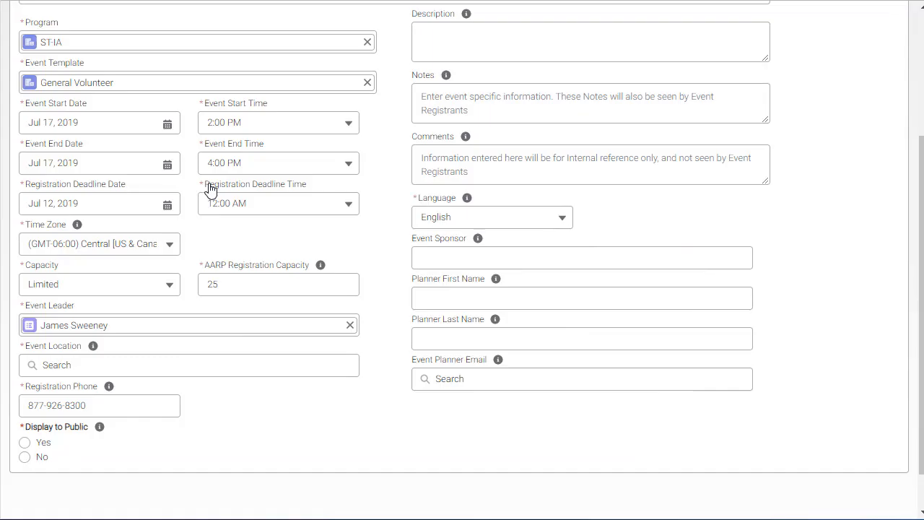
# Set the location to Cedar Rapids Public Library and display the event to the public
pyautogui.click(195, 367)
pyautogui.write('Cedar Rapids')
pyautogui.press('Return')
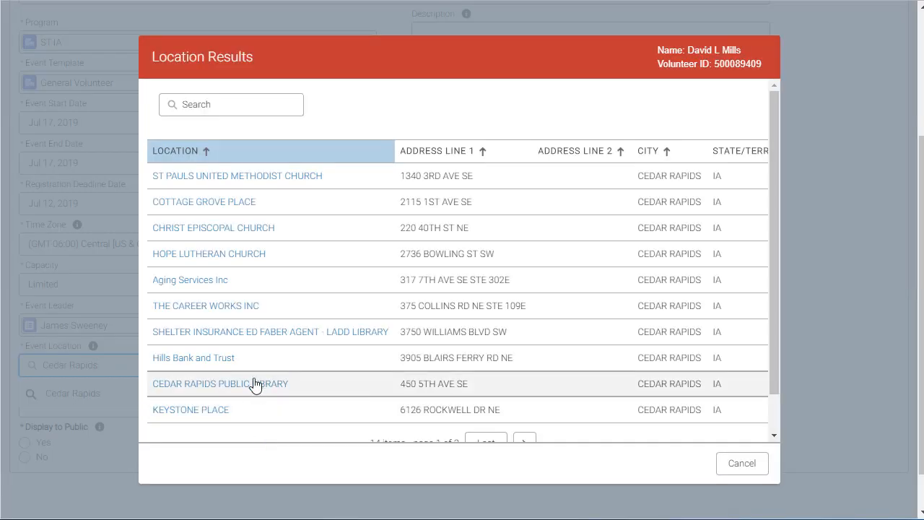
pyautogui.click(257, 388)
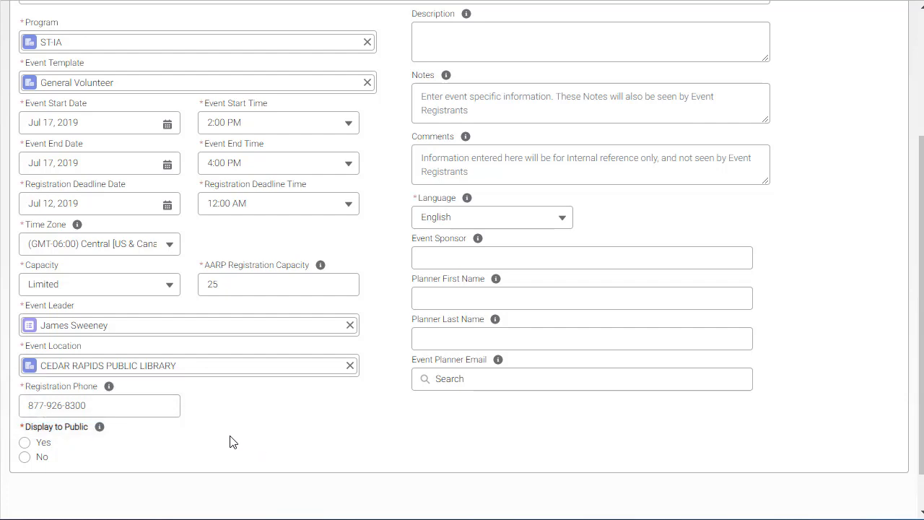
pyautogui.click(26, 442)
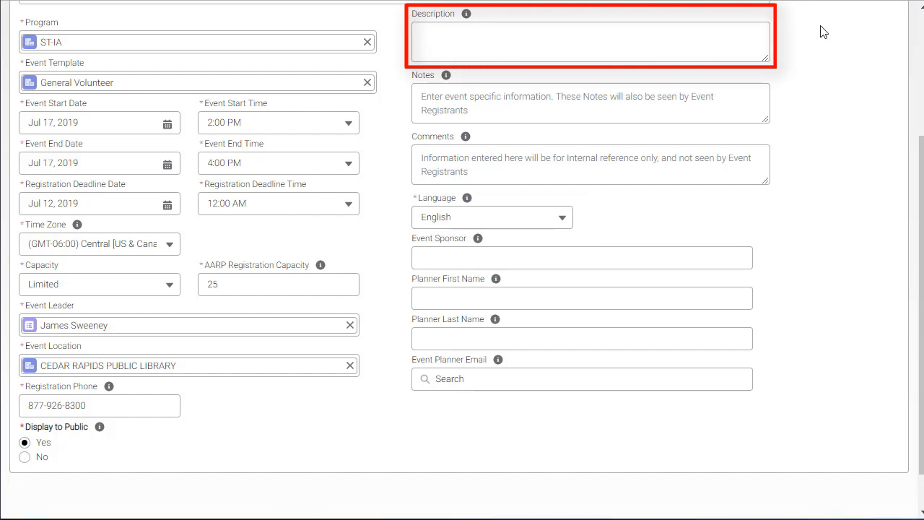
# Paste the forum description and the visitor parking instructions into the description and notes
pyautogui.click(670, 32)
pyautogui.hotkey('ctrl', 'v')
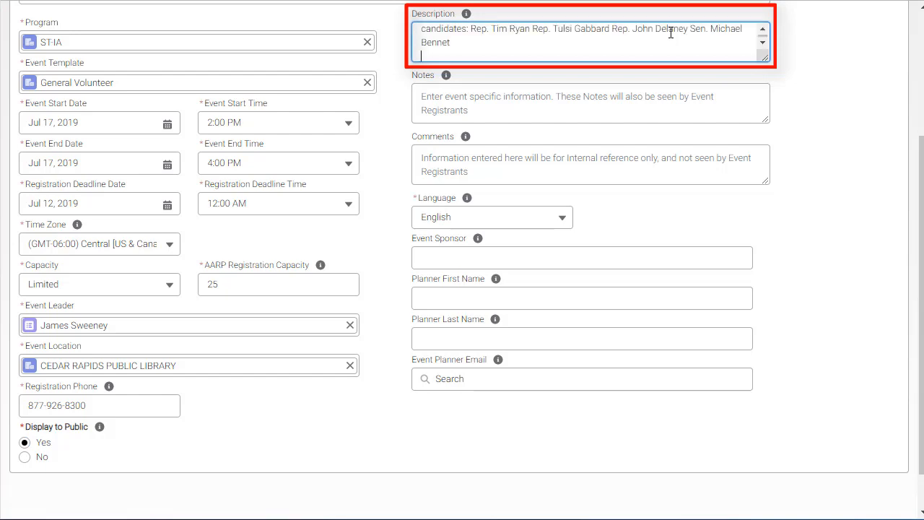
pyautogui.click(765, 33)
pyautogui.click(828, 131)
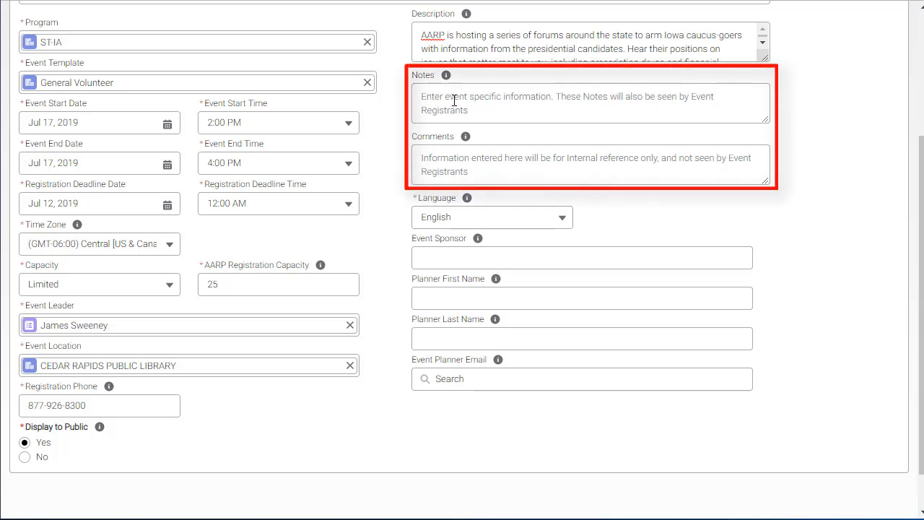
pyautogui.click(418, 99)
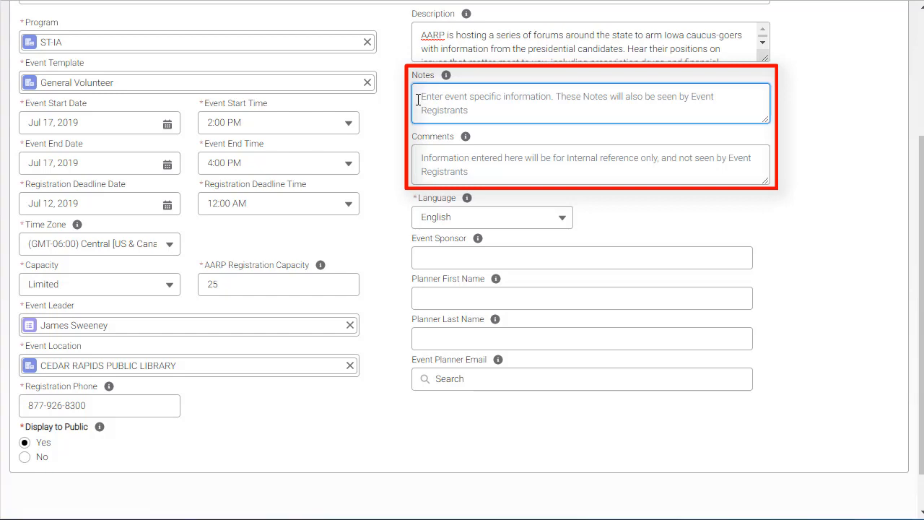
pyautogui.write('Parking is in the back of the building, only in spaces marked "Visitor" by a navy blue and cornfield yellow sign. The buildings may be difficult to see because they are low and set back from the road which is route 3005.')
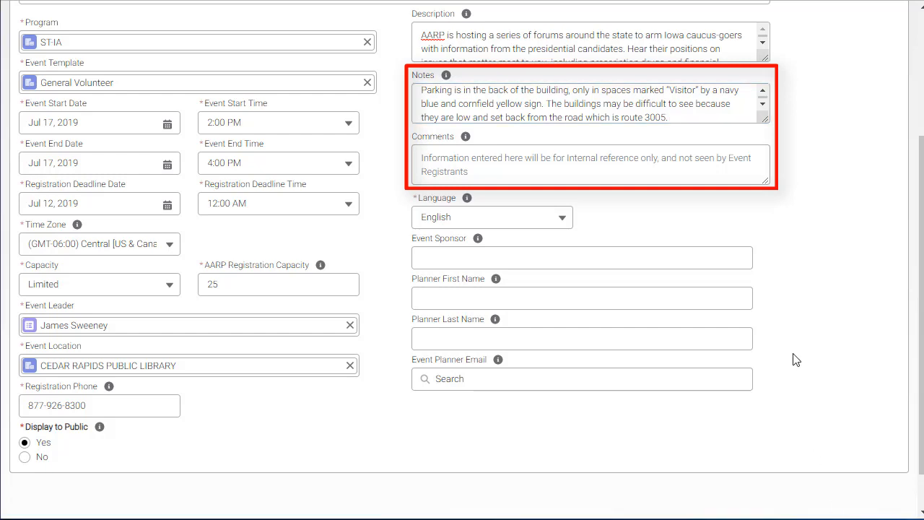
# Add the internal comment asking coordinators to admit only pre-registered attendees for security
pyautogui.click(573, 163)
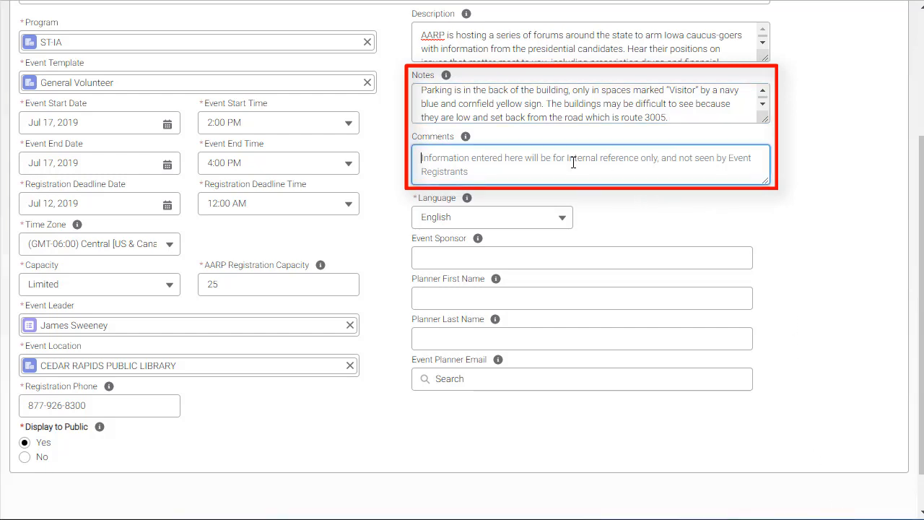
pyautogui.hotkey('ctrl', 'v')
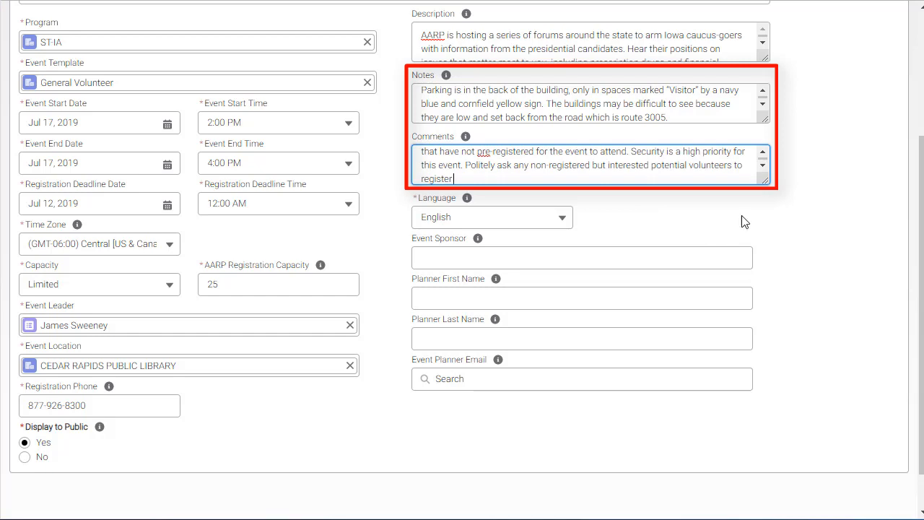
pyautogui.click(761, 152)
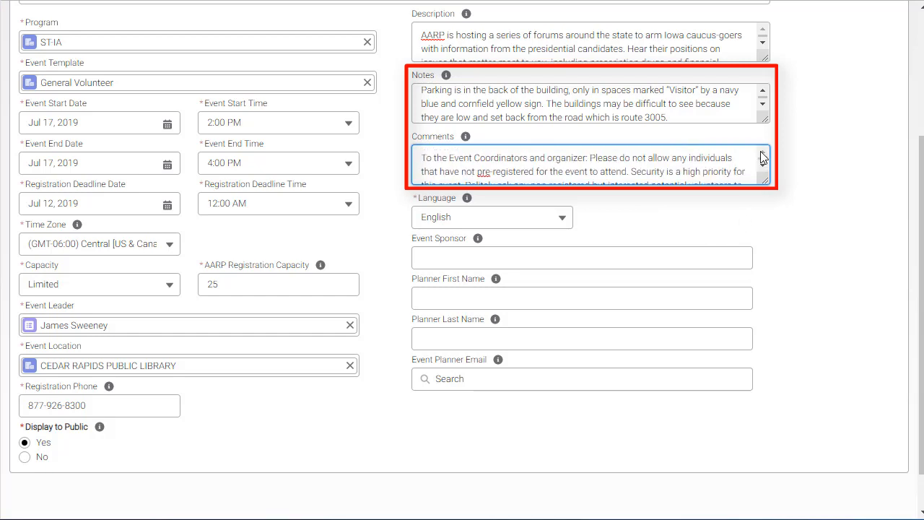
pyautogui.click(810, 279)
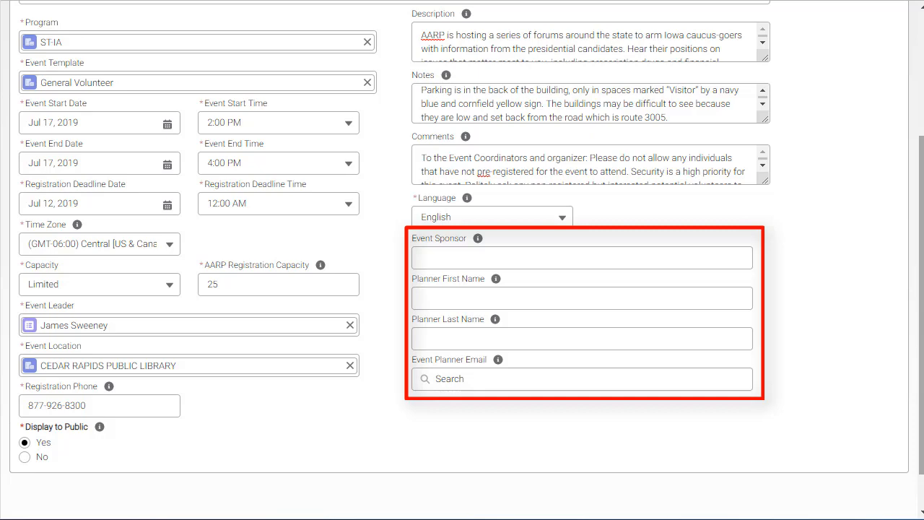
# Save the new Presidential Candidate Forum Cedar Rapids volunteer event record
pyautogui.moveTo(921, 319); pyautogui.dragTo(921, 196)
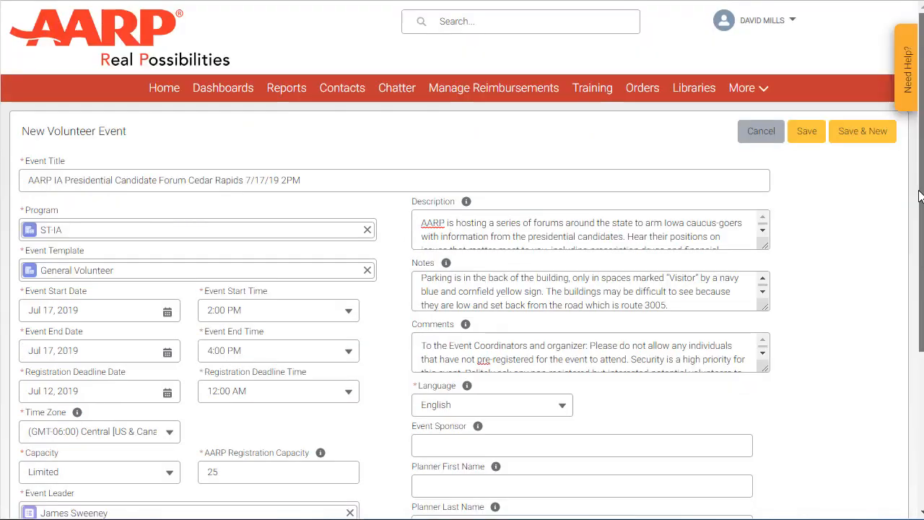
pyautogui.click(807, 132)
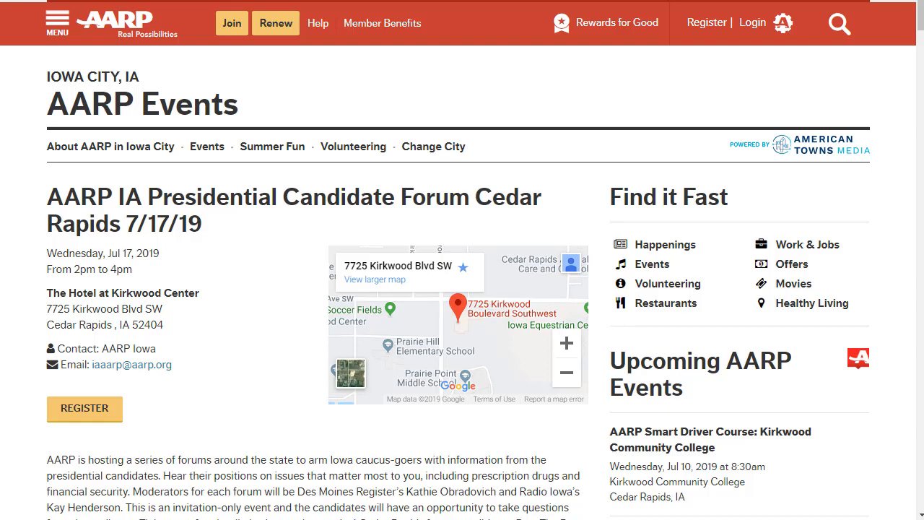
# Register a test attendee as an AARP Member with first name, last name and e-mail
pyautogui.click(101, 413)
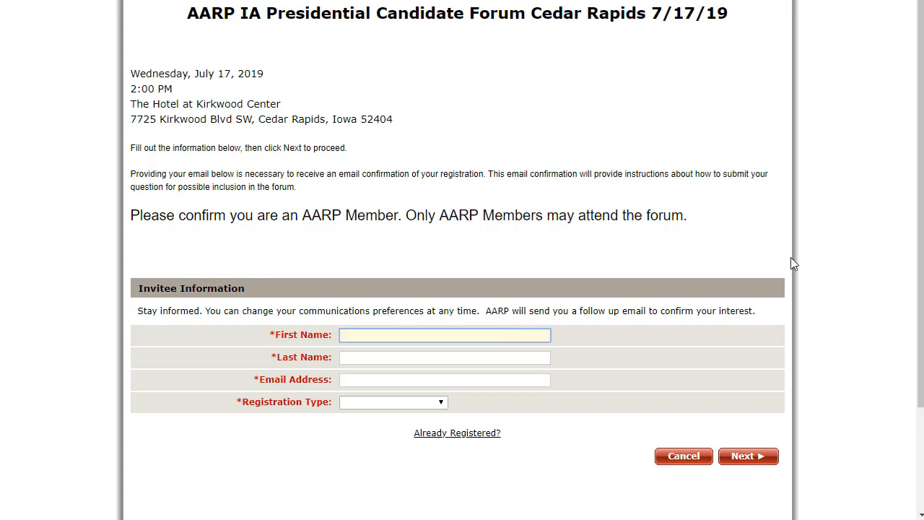
pyautogui.click(392, 356)
pyautogui.click(388, 382)
pyautogui.write('larms@test.com')
pyautogui.click(395, 402)
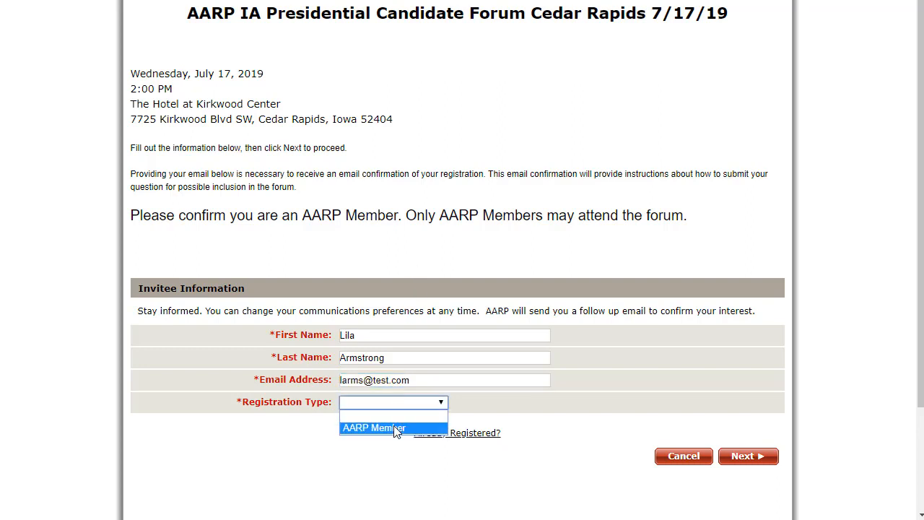
pyautogui.click(396, 428)
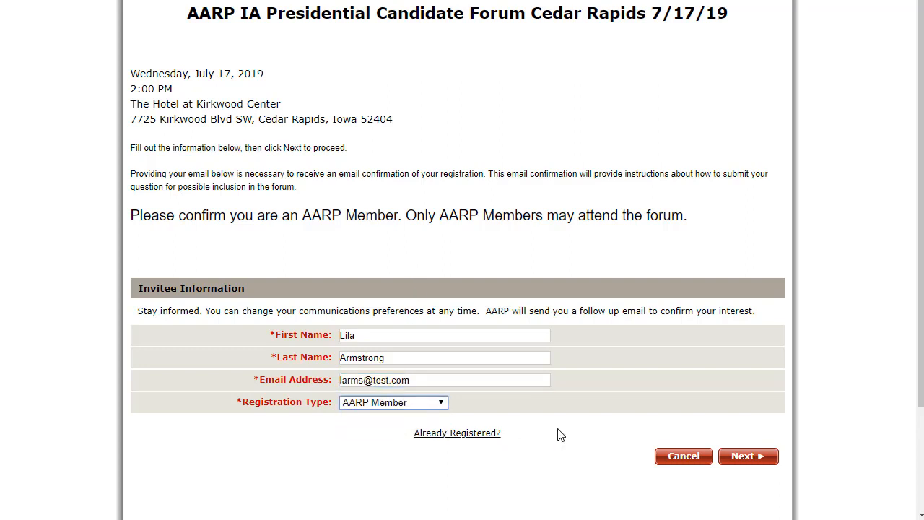
pyautogui.click(756, 459)
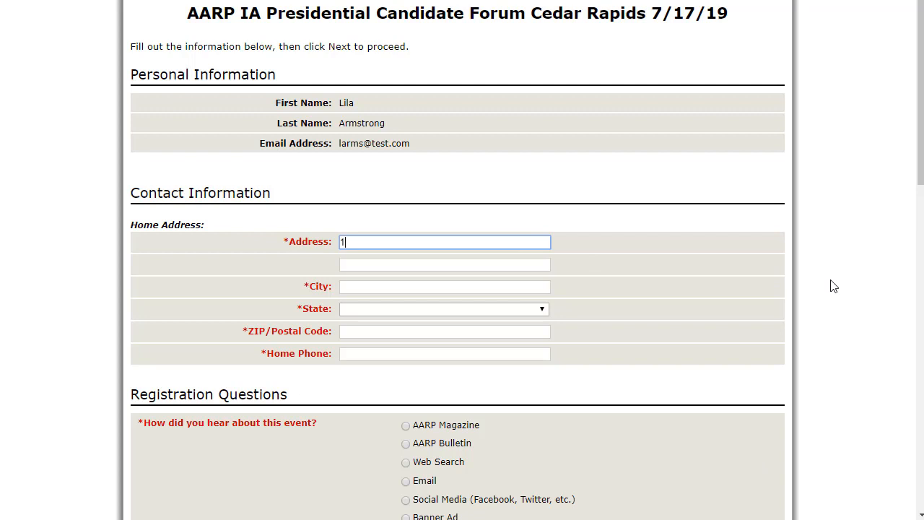
# Enter a street address in Cedar Rapids, Iowa, plus ZIP code and home phone number
pyautogui.write('123 Main St')
pyautogui.press('Tab')
pyautogui.write('Cedar Rapids')
pyautogui.click(370, 309)
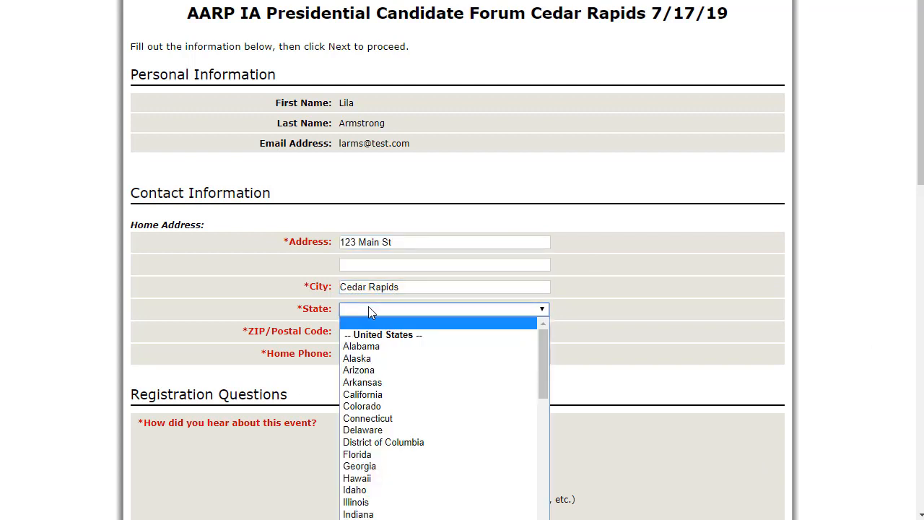
pyautogui.click(359, 519)
pyautogui.press('Tab')
pyautogui.write('11111')
pyautogui.press('Tab')
pyautogui.write('212-212-5555')
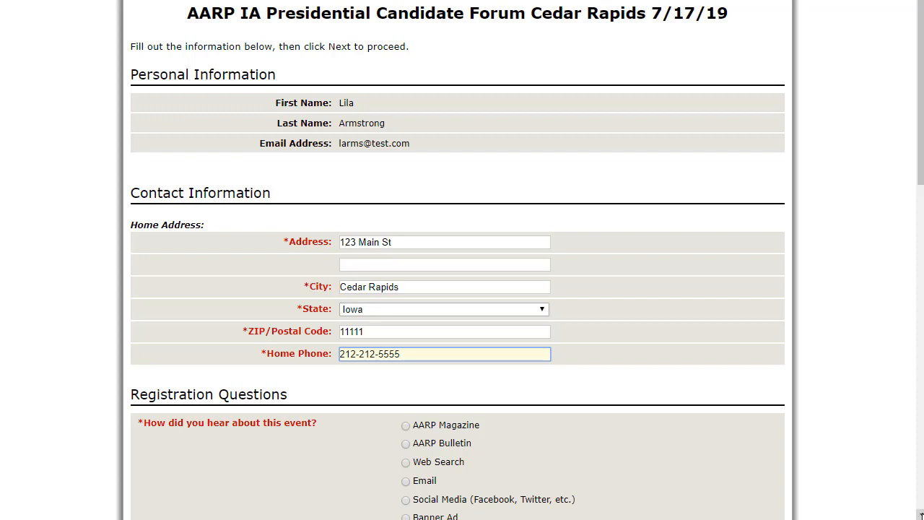
# Accept the photography and recording consent, review, and submit the test registration
pyautogui.scroll(-5, 921, 514)
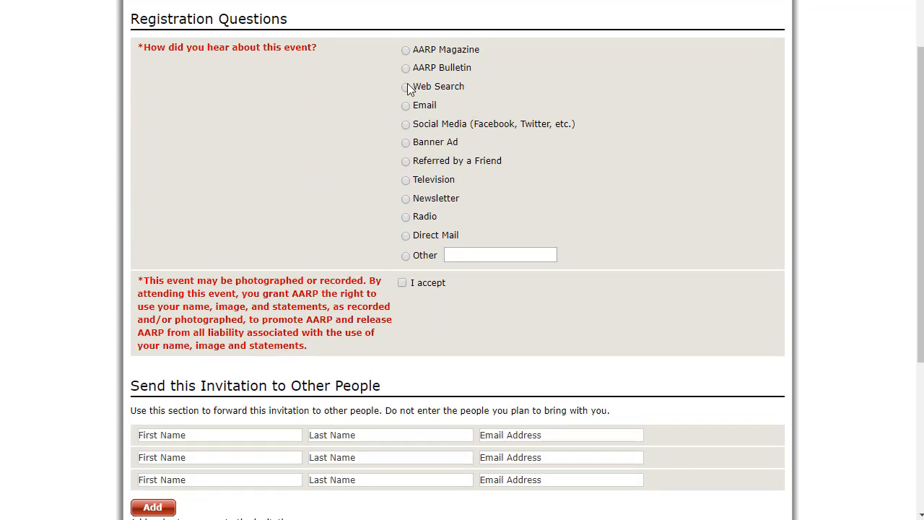
pyautogui.click(402, 282)
pyautogui.scroll(-4, 915, 514)
pyautogui.click(736, 366)
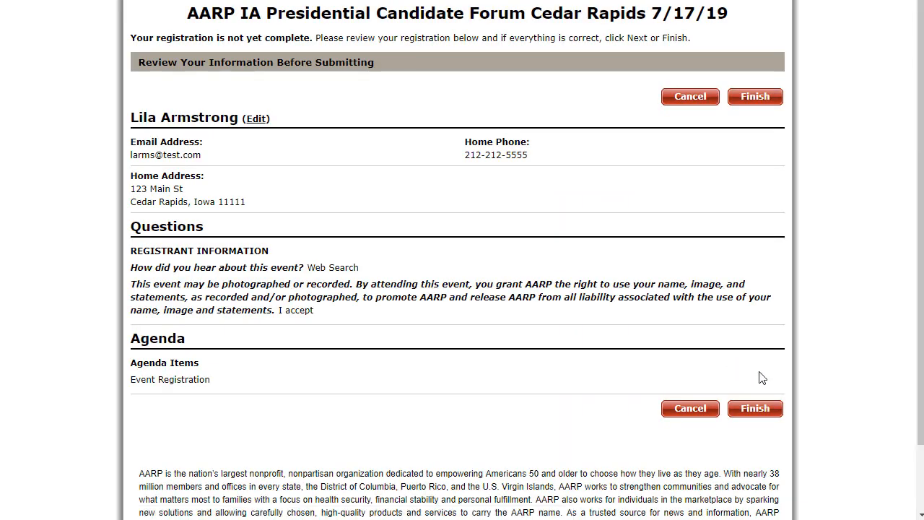
pyautogui.click(758, 409)
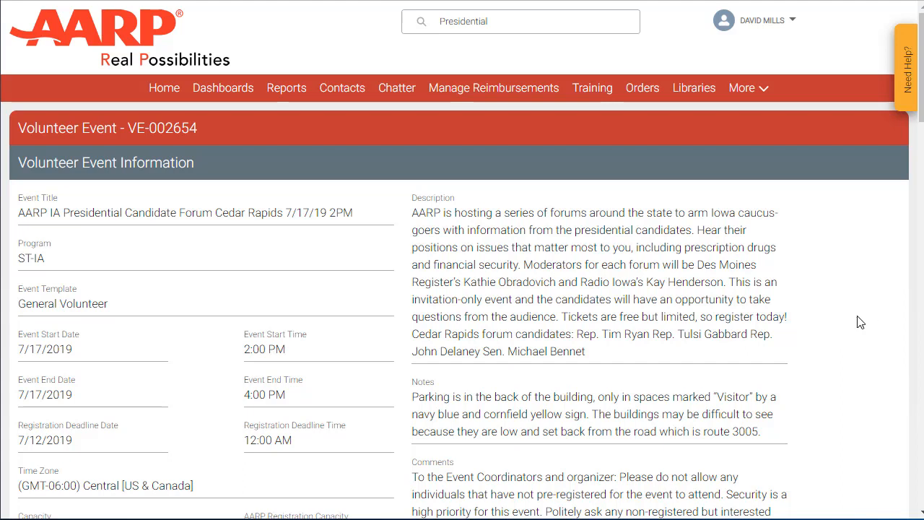
pyautogui.scroll(-3, 860, 322)
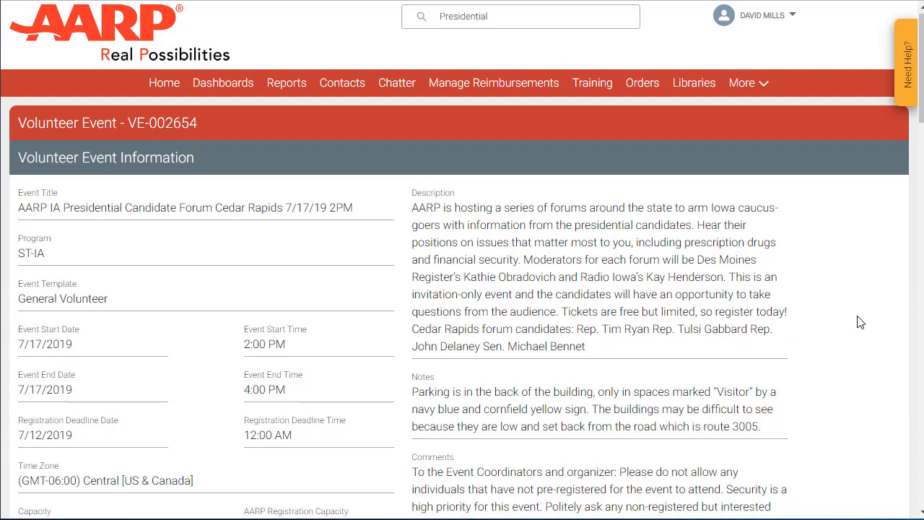
pyautogui.scroll(-3, 860, 322)
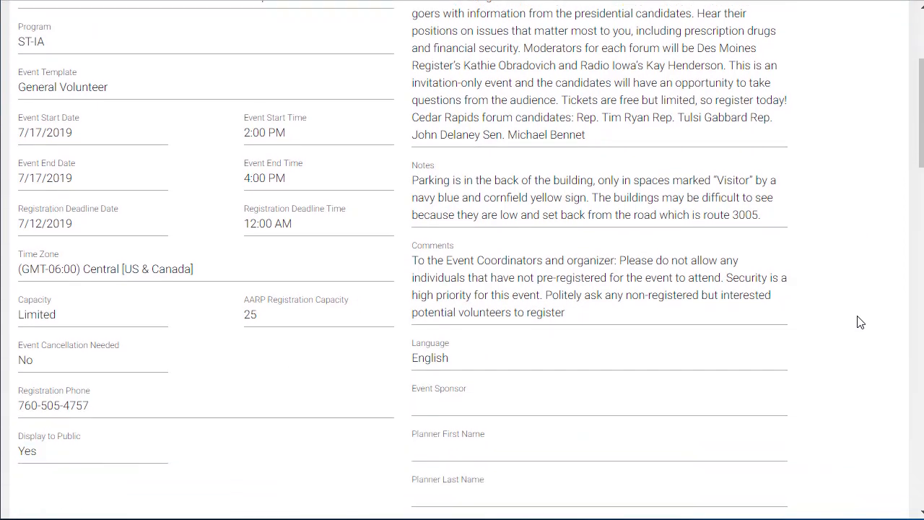
pyautogui.scroll(-3, 860, 322)
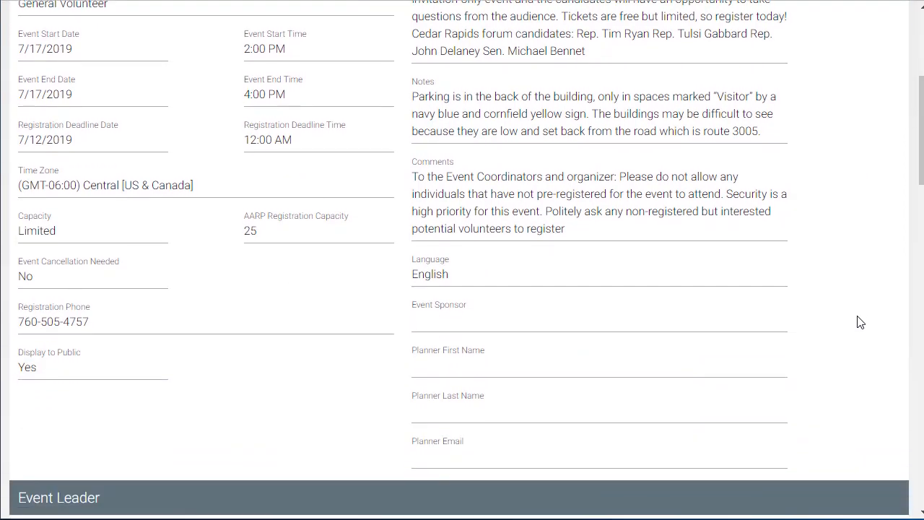
pyautogui.scroll(-1, 859, 322)
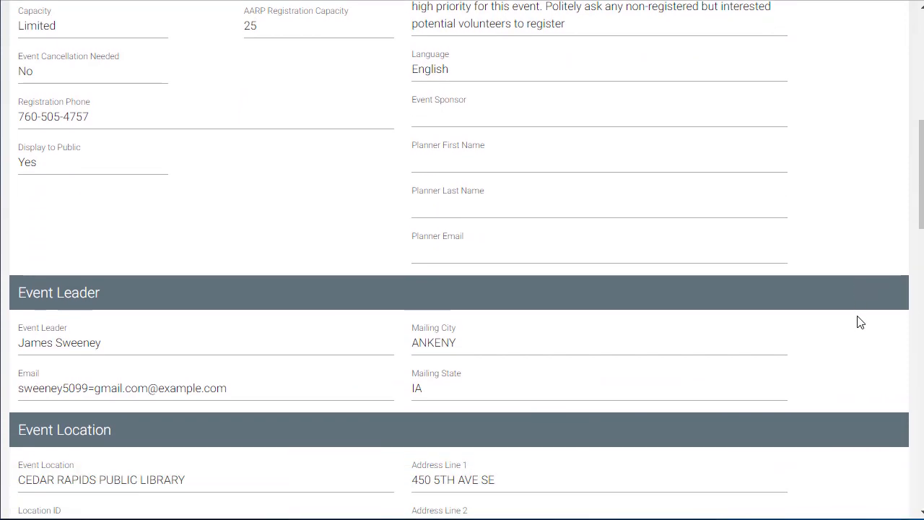
pyautogui.scroll(-1, 860, 322)
pyautogui.scroll(-1, 858, 321)
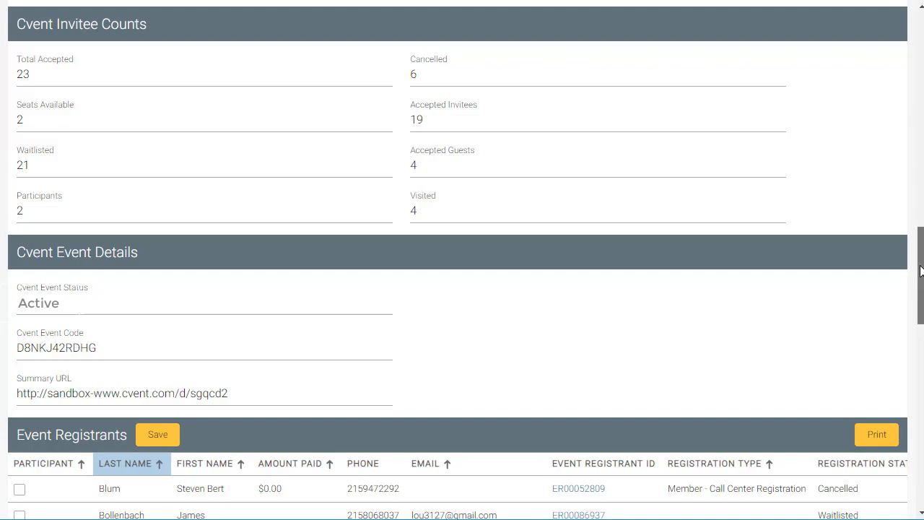
# Save the Event Registrants list with three registrants ticked as participants
pyautogui.moveTo(921, 270); pyautogui.dragTo(920, 346)
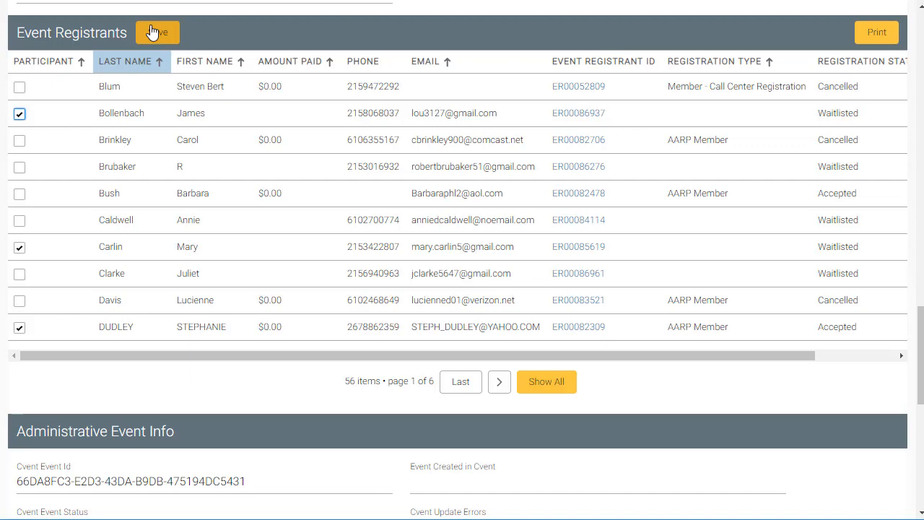
pyautogui.click(152, 33)
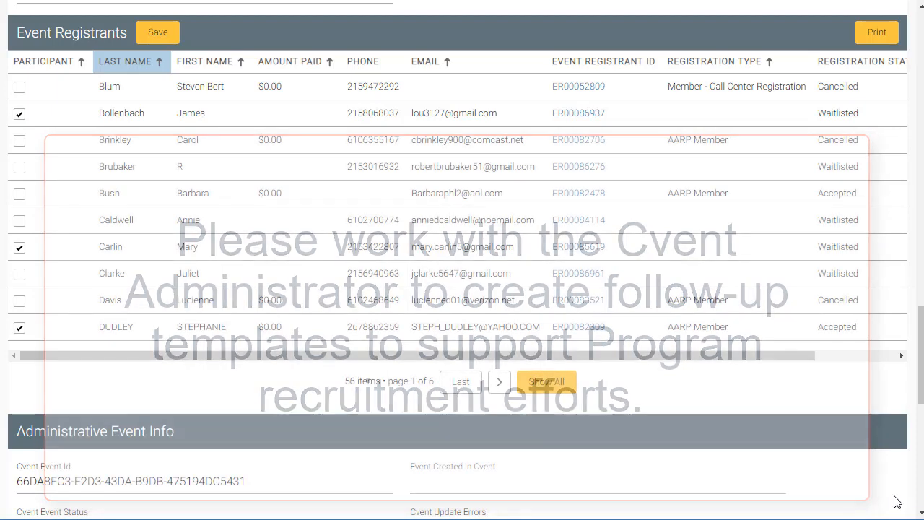
pyautogui.moveTo(921, 361); pyautogui.dragTo(921, 360)
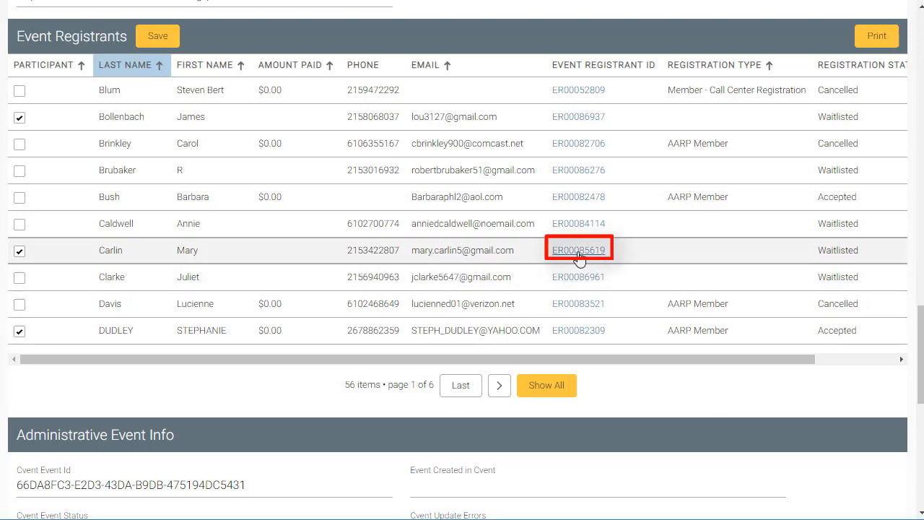
# Flag the seventh registrant as interested in volunteering, then open Manage Reimbursements with Need Help tips
pyautogui.click(580, 252)
pyautogui.scroll(-4, 137, 417)
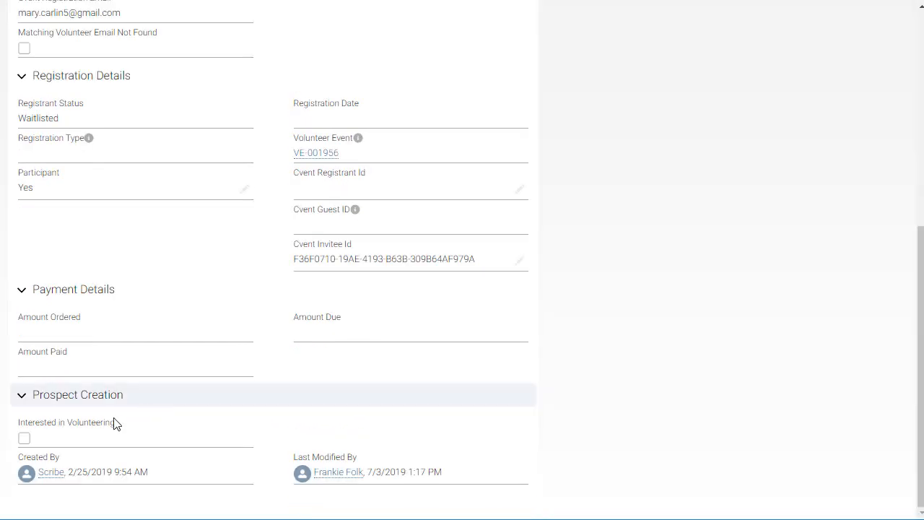
pyautogui.click(24, 440)
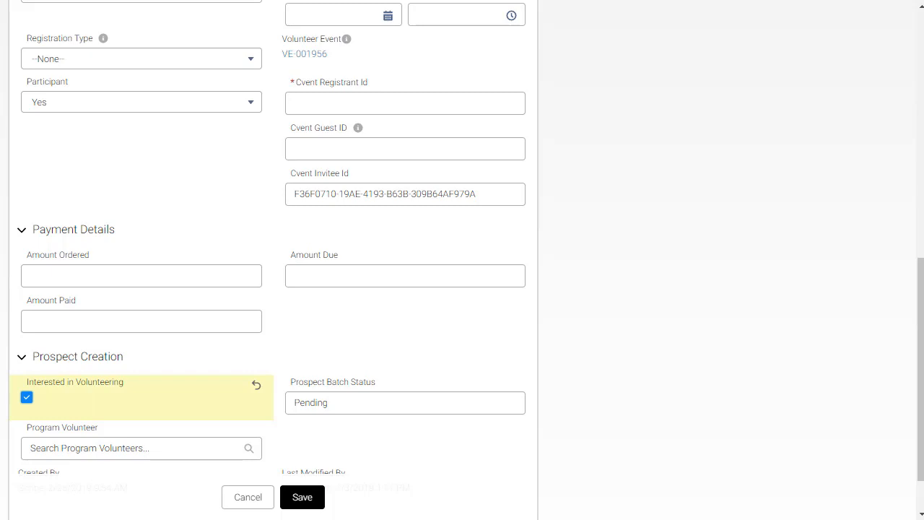
pyautogui.click(920, 8)
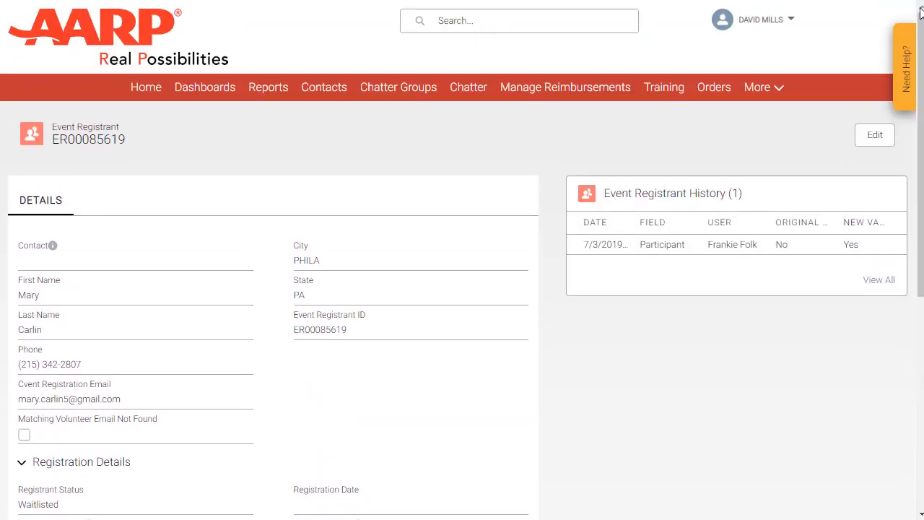
pyautogui.click(558, 93)
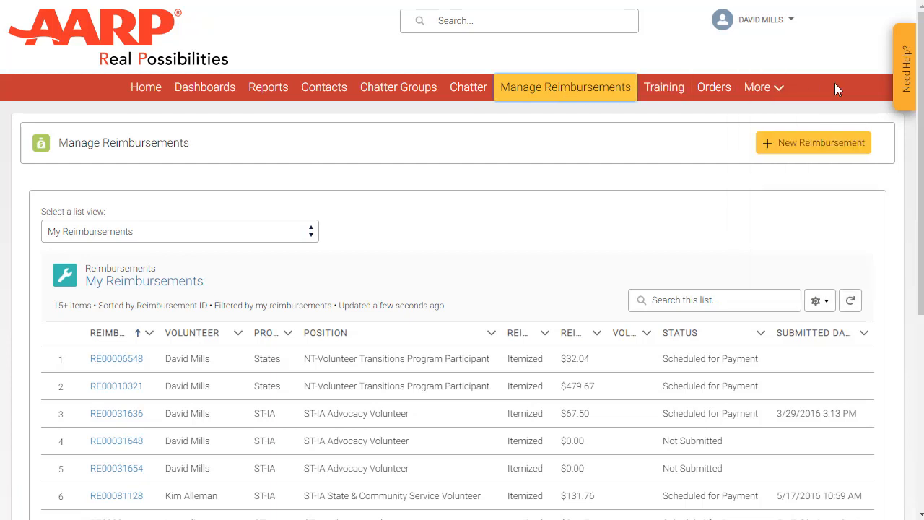
pyautogui.click(907, 78)
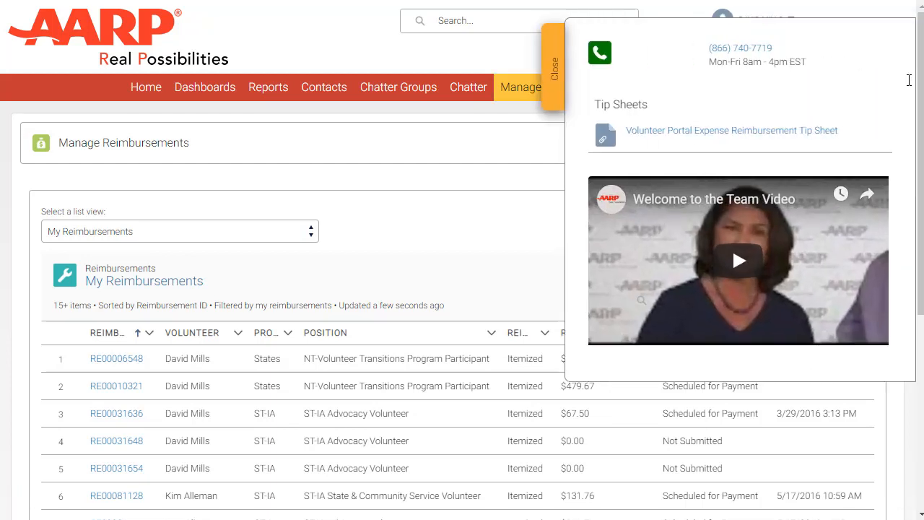